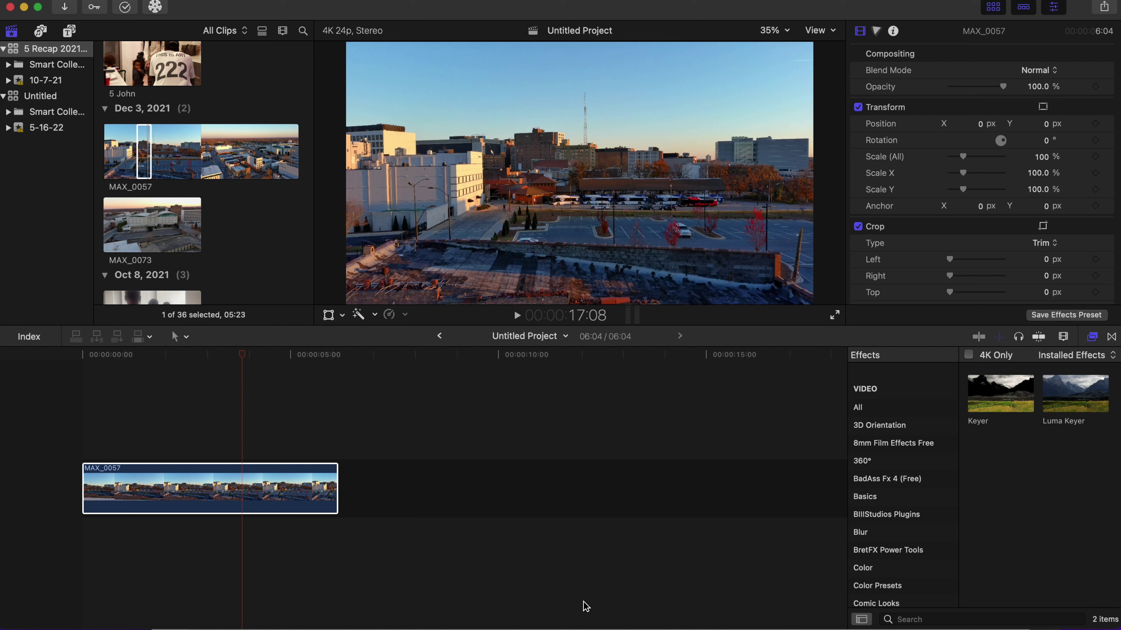
Scrub the drone clip back to the three-second mark.
left_click_drag(242, 354, 65, 363)
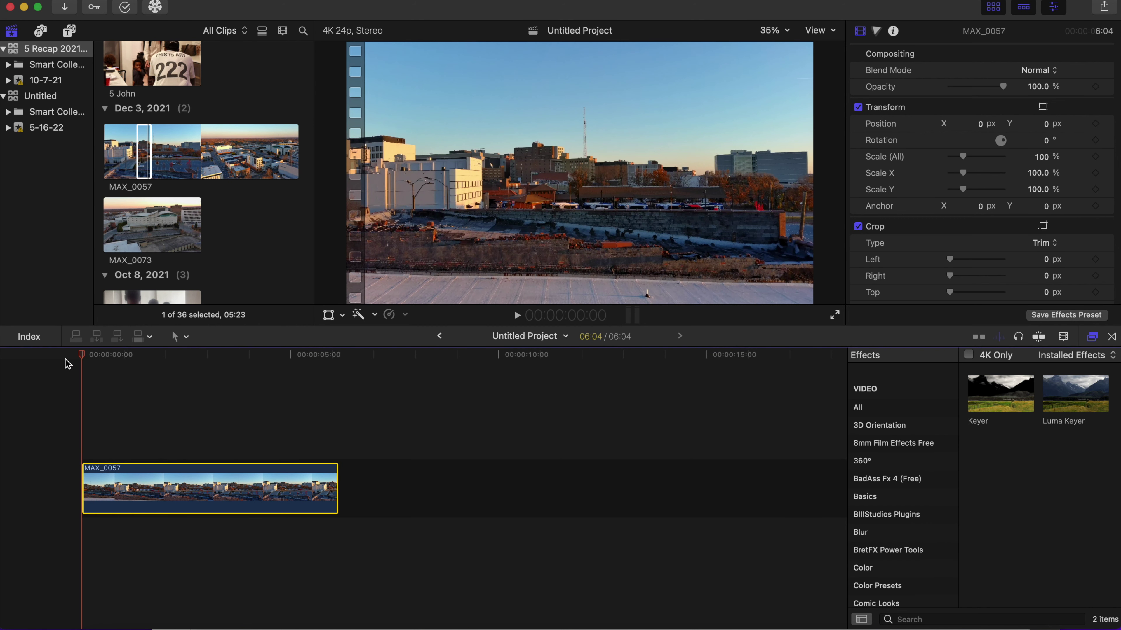
left_click(207, 354)
scroll(213, 216, "down", 15)
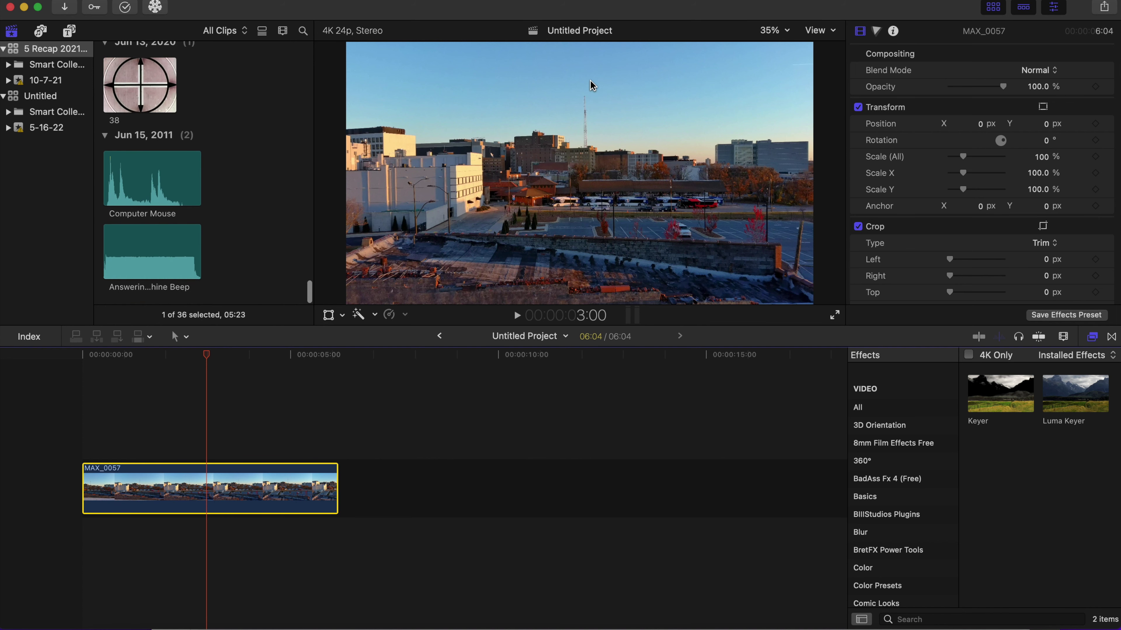
Drop the 'Harry Potter title without title (clouds)' clip beneath MAX_0057 and shorten it to end with the drone clip.
scroll(208, 185, "up", 10)
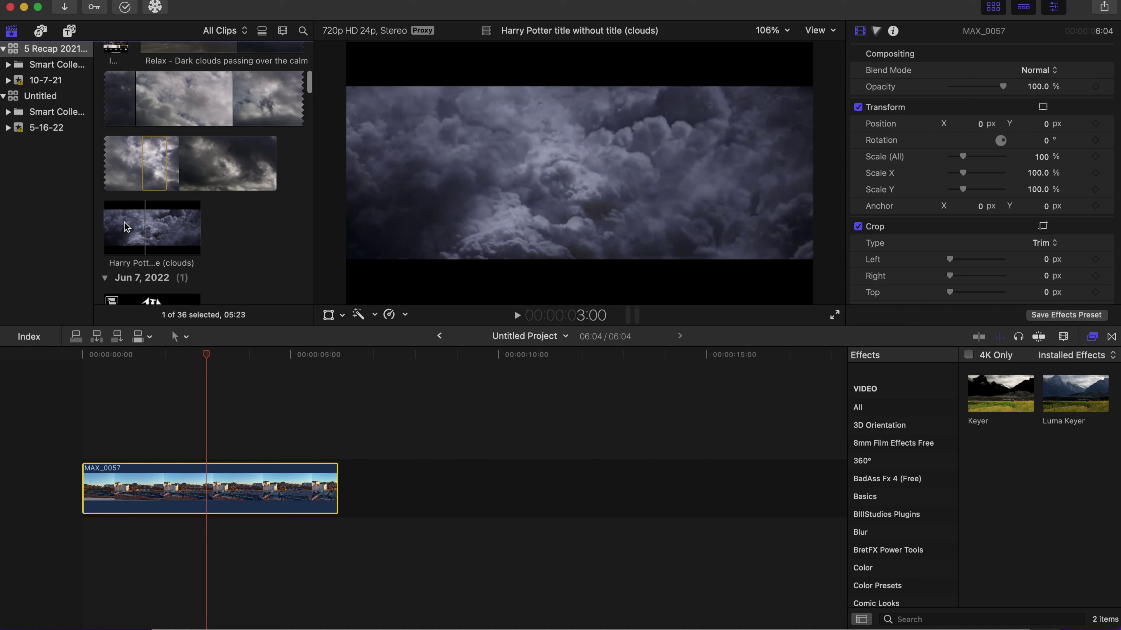
left_click(124, 222)
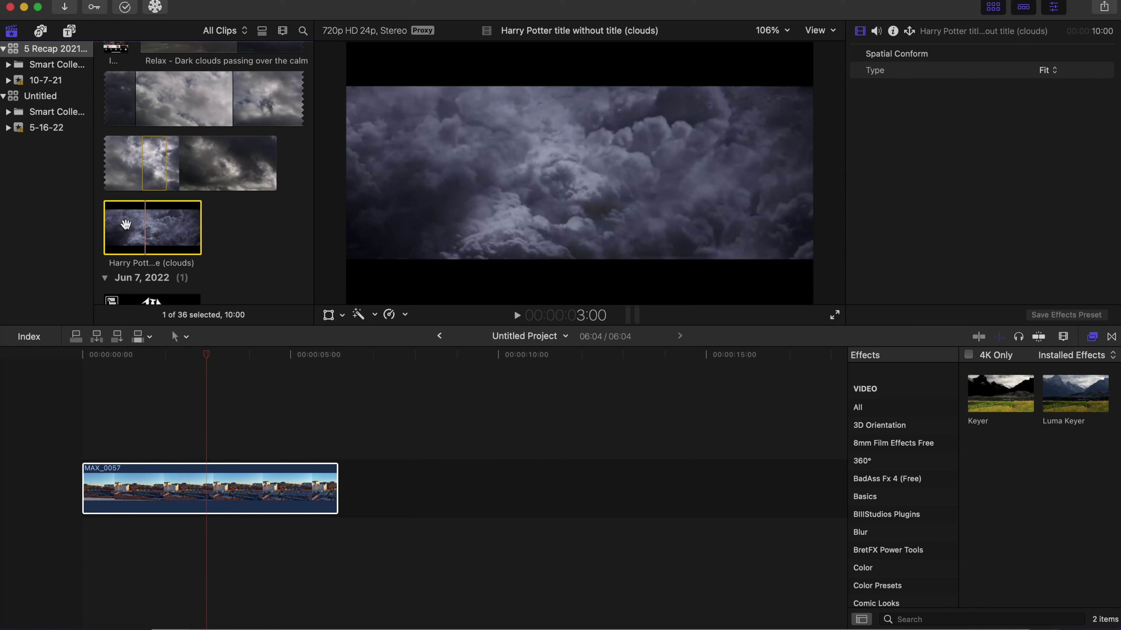
left_click_drag(125, 224, 82, 569)
left_click(426, 532)
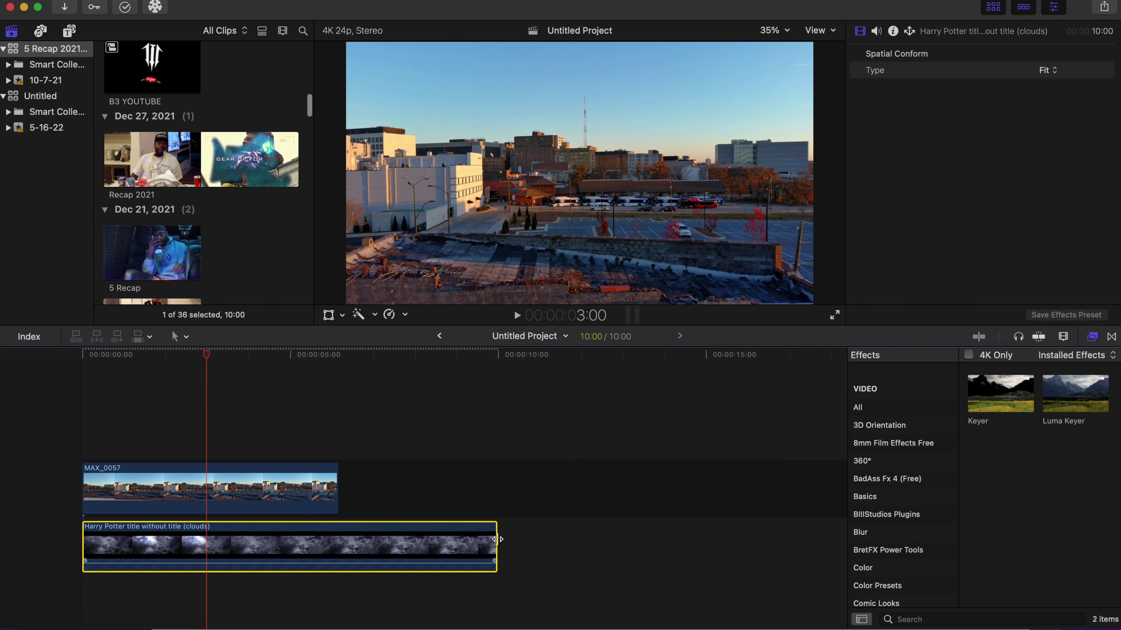
left_click_drag(496, 539, 338, 539)
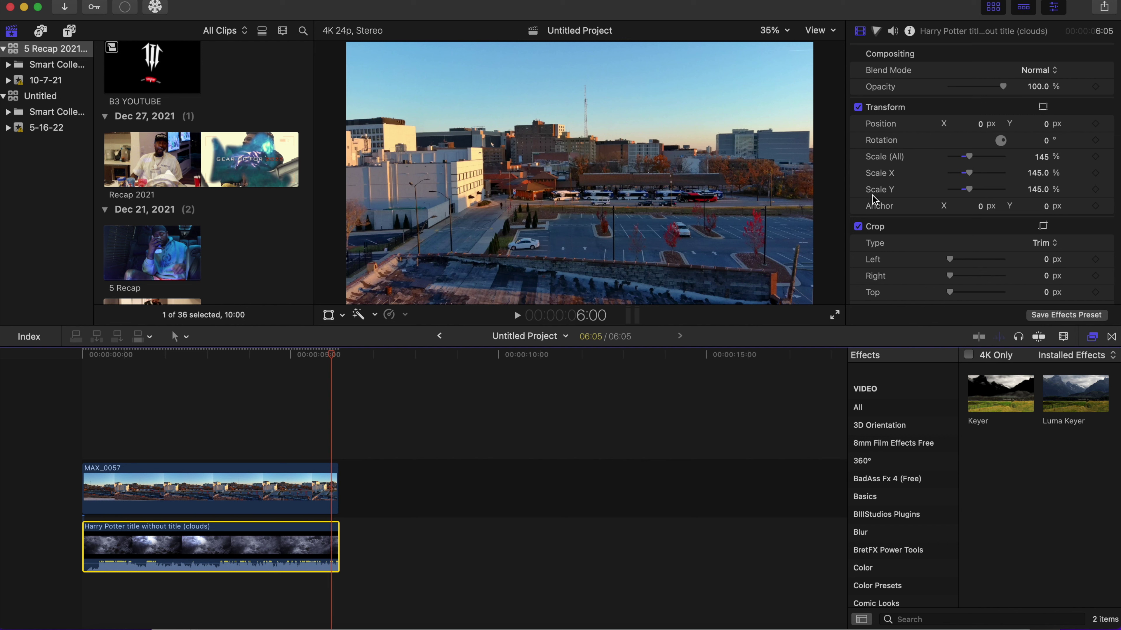
Switch off the cloud clip's Dialogue-1 audio, then deselect it and close the view options.
key("ctrl+Tab")
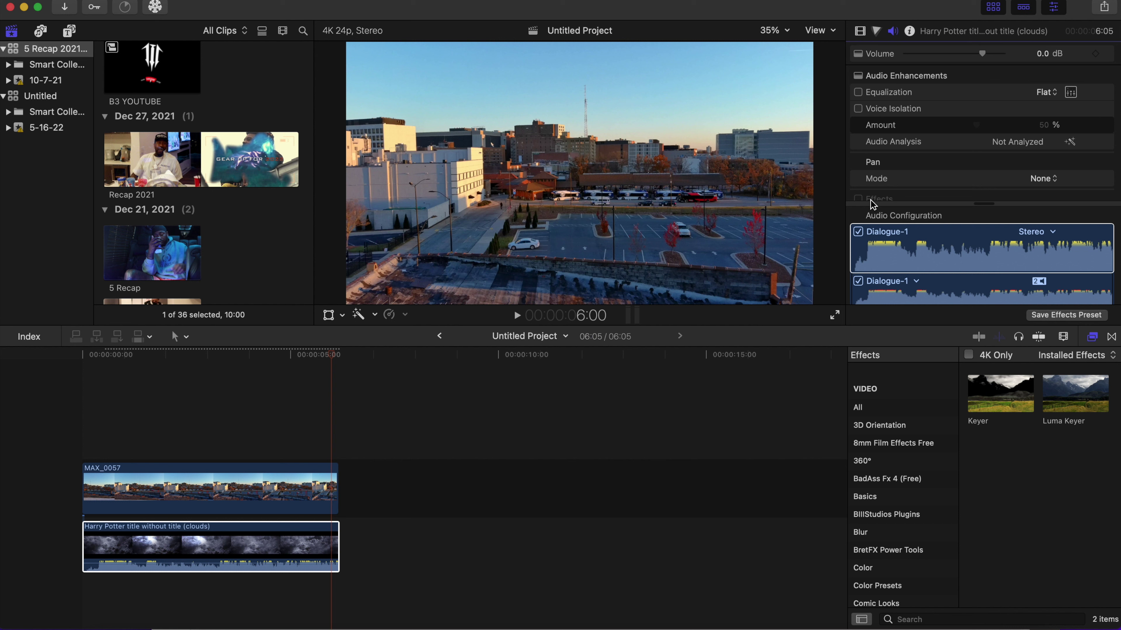
left_click(858, 232)
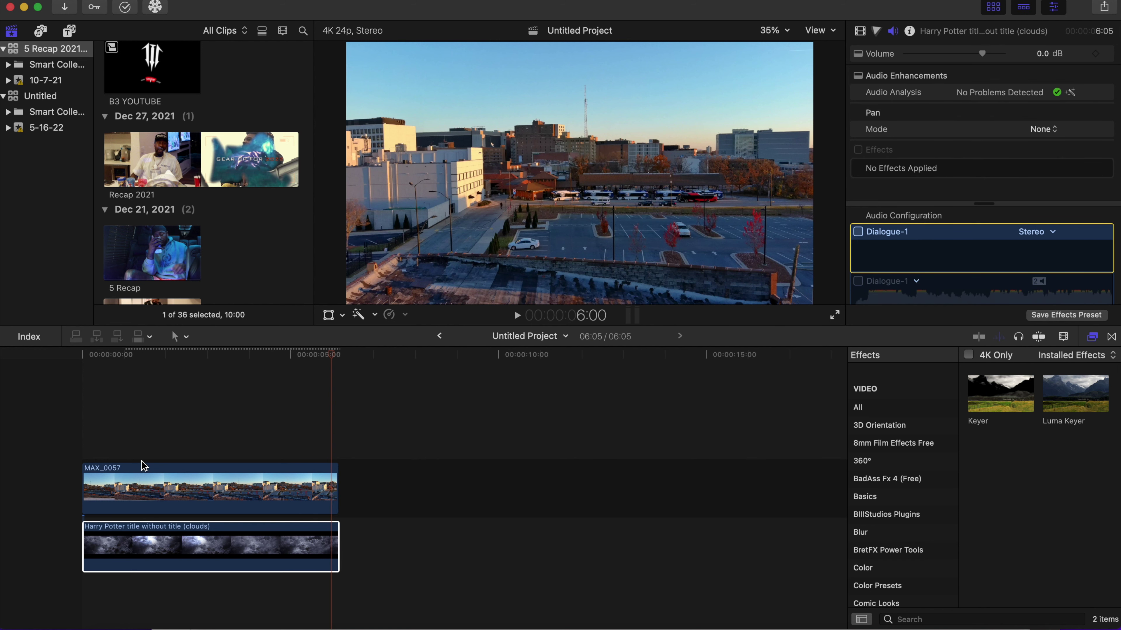
left_click(91, 445)
left_click(821, 30)
left_click(372, 282)
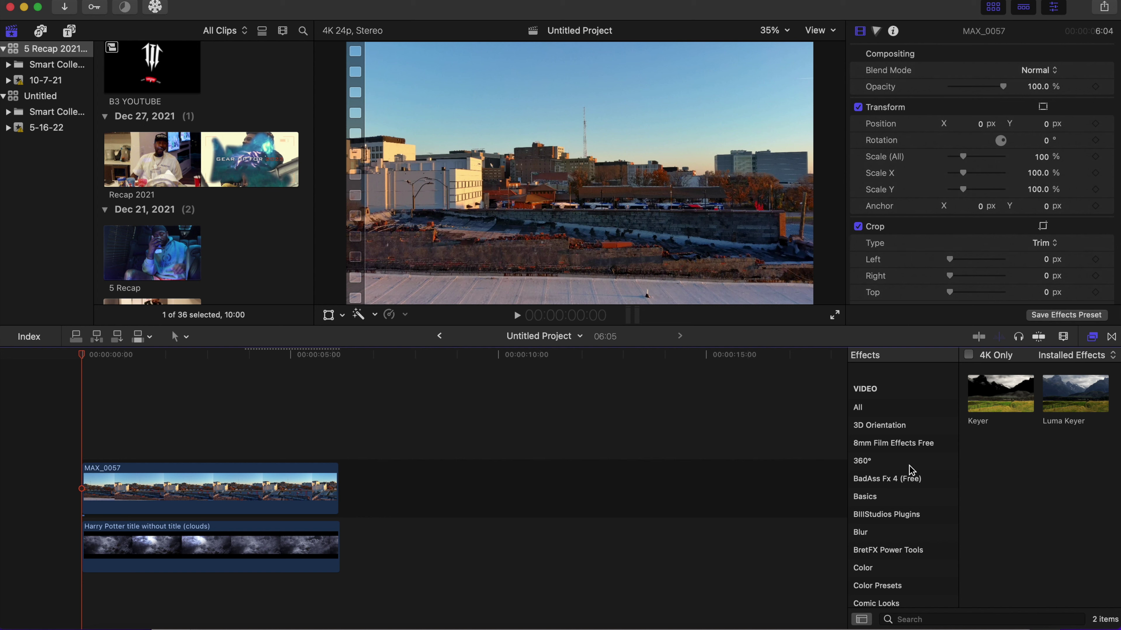
Apply the Keying category's Keyer effect to MAX_0057 to swap its blue sky for the clouds.
scroll(910, 470, "down", 3)
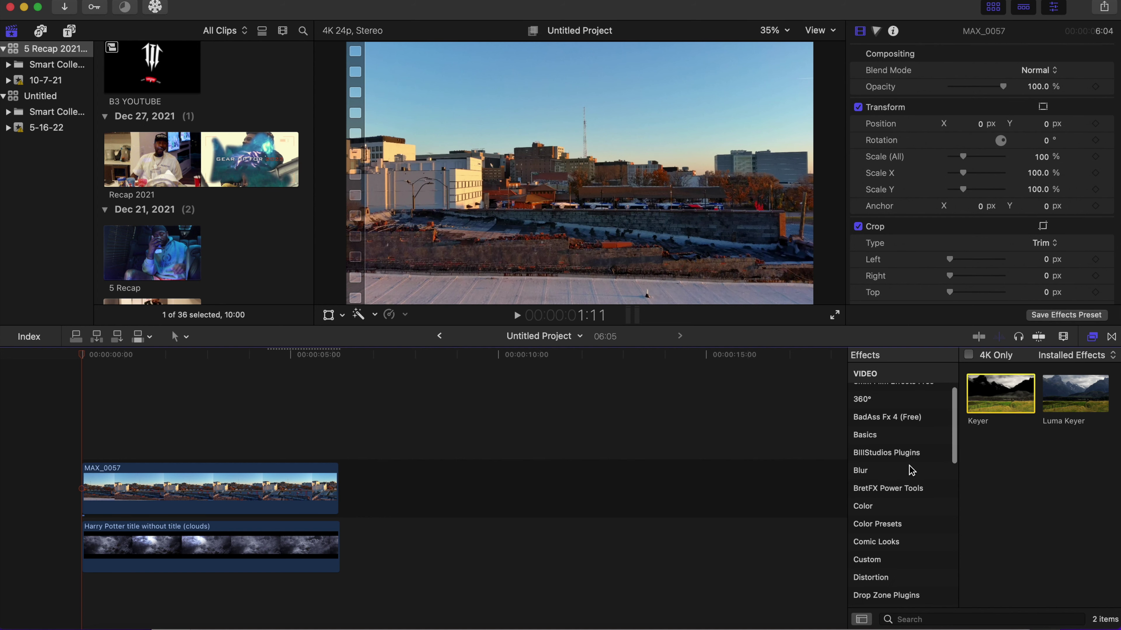
scroll(910, 470, "down", 6)
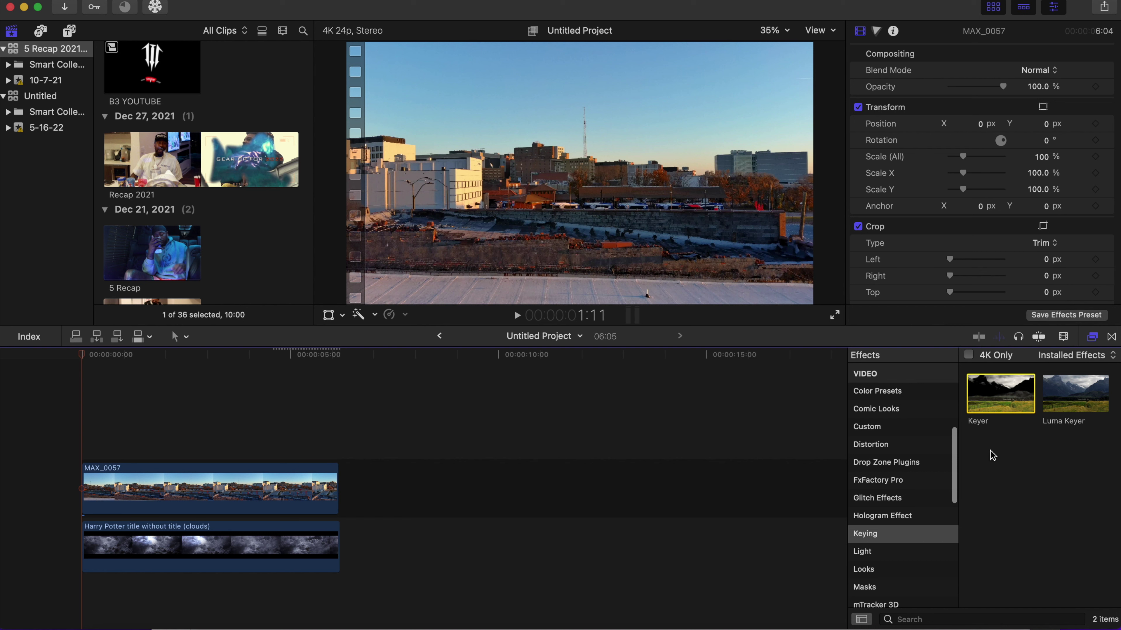
left_click_drag(997, 398, 251, 495)
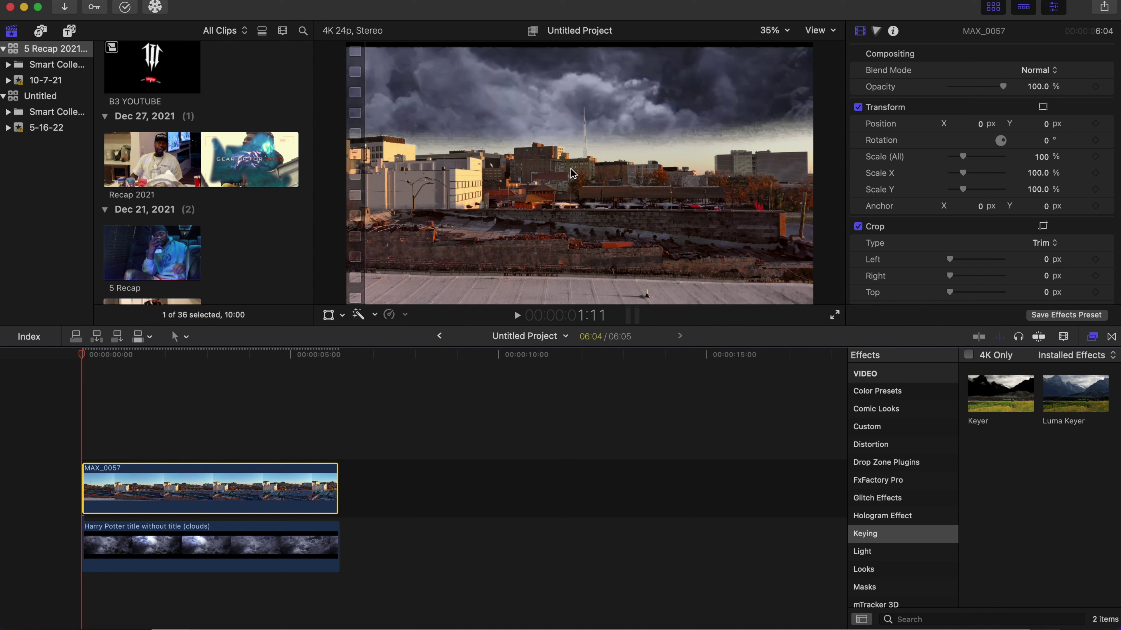
Expand the Keyer's Light Wrap settings and raise the Amount to about 44.
scroll(889, 179, "down", 1)
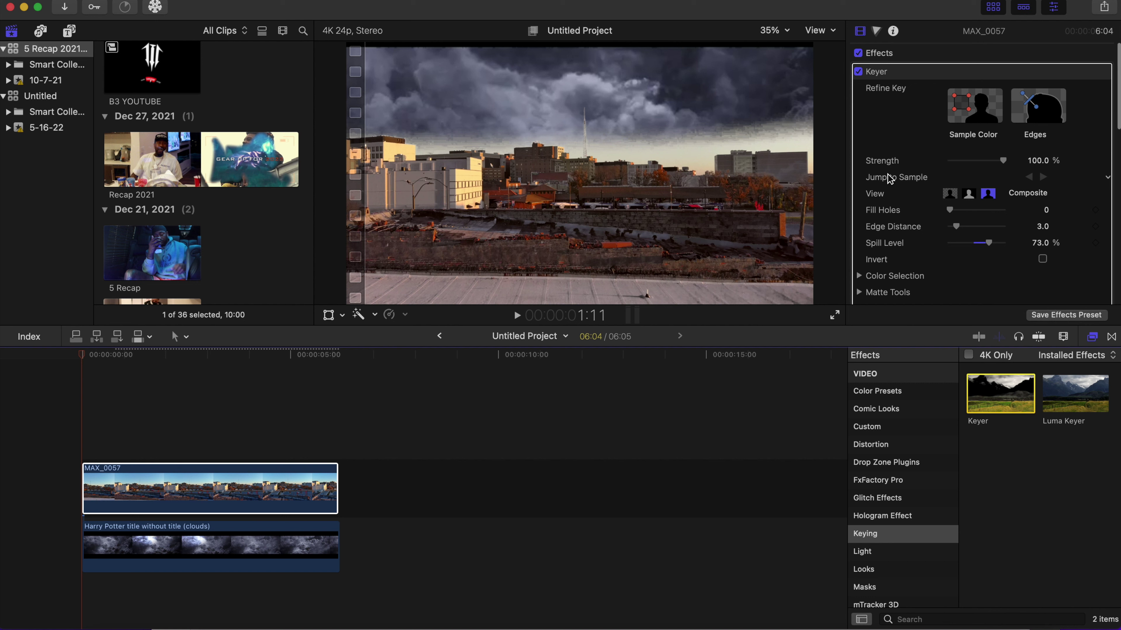
scroll(889, 178, "down", 2)
scroll(887, 173, "down", 5)
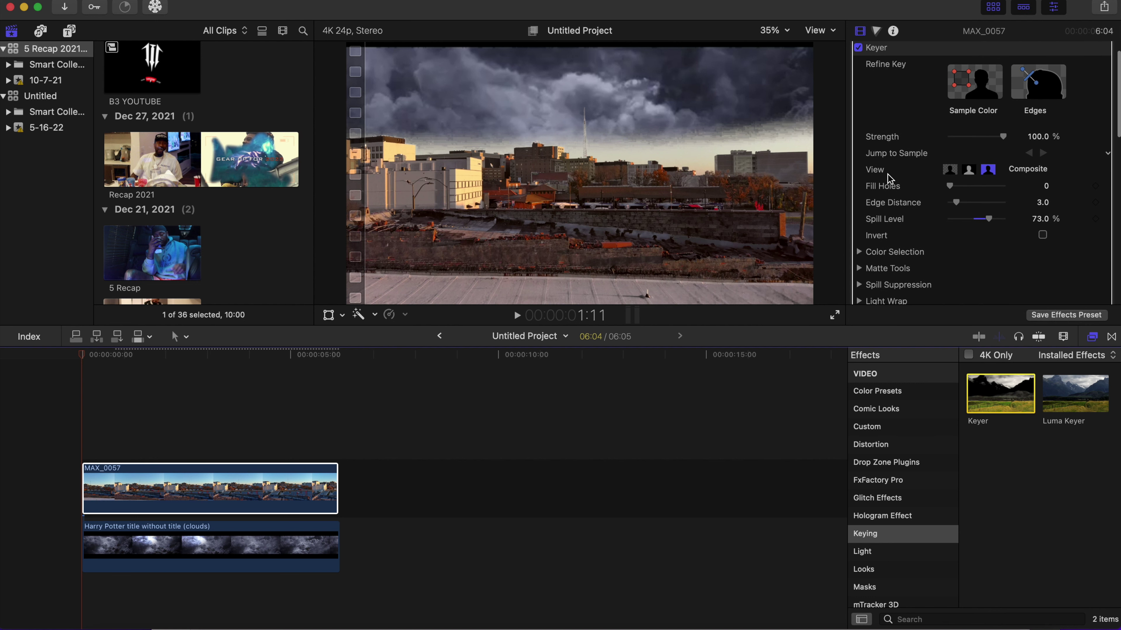
scroll(888, 174, "down", 2)
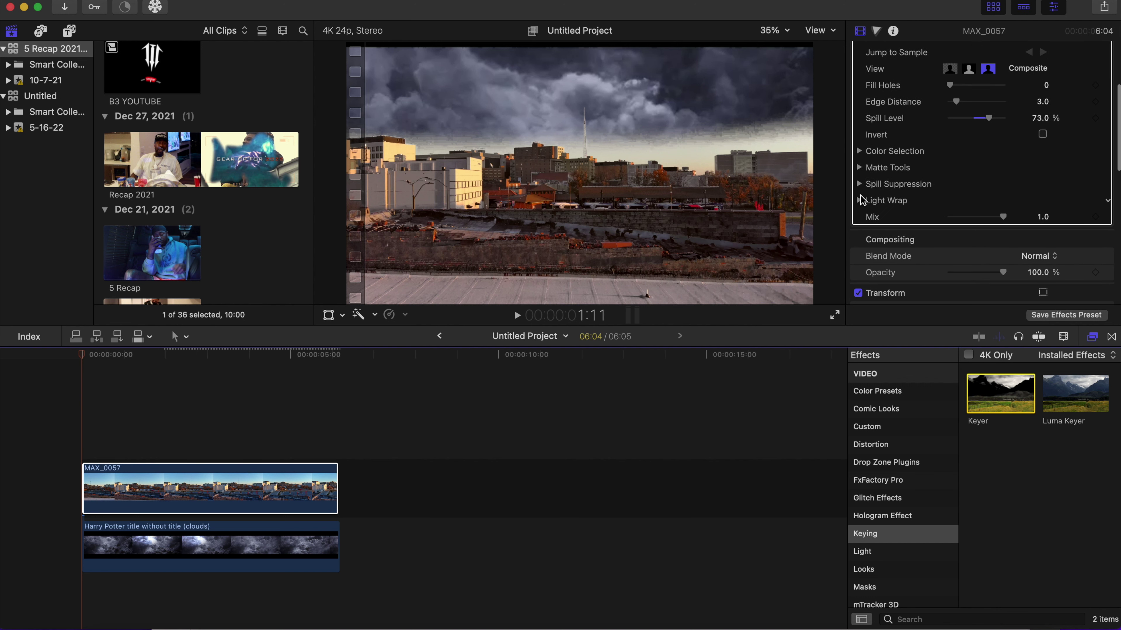
left_click(858, 199)
left_click_drag(949, 217, 983, 228)
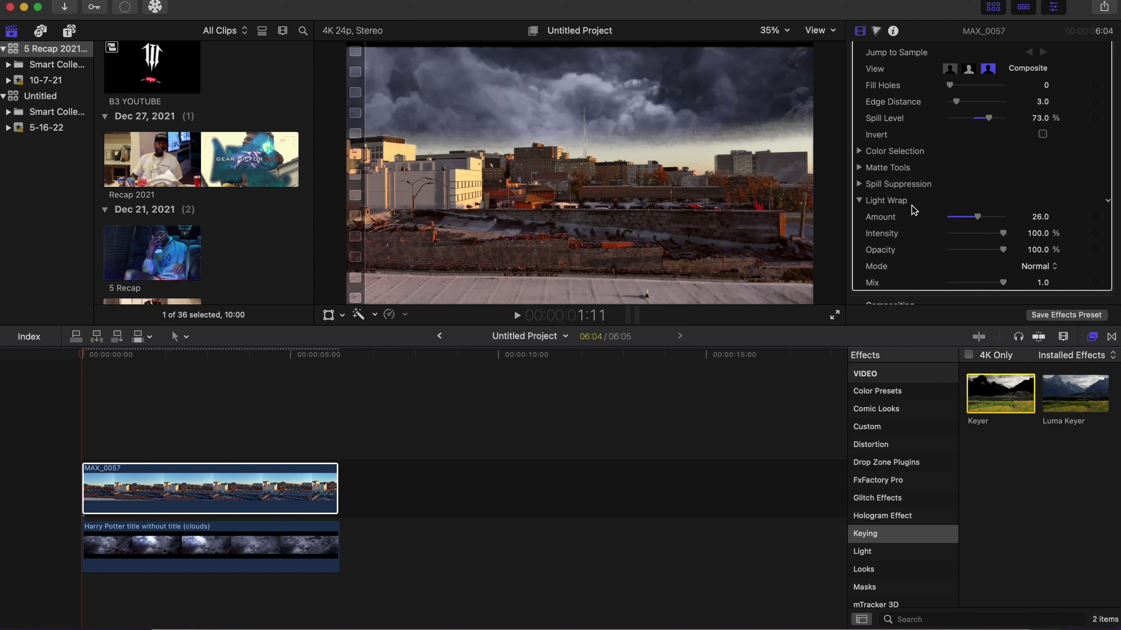
left_click_drag(980, 217, 998, 221)
Expand Spill Suppression and pull the Spill Contrast upper handle down to about 0.07.
left_click(860, 184)
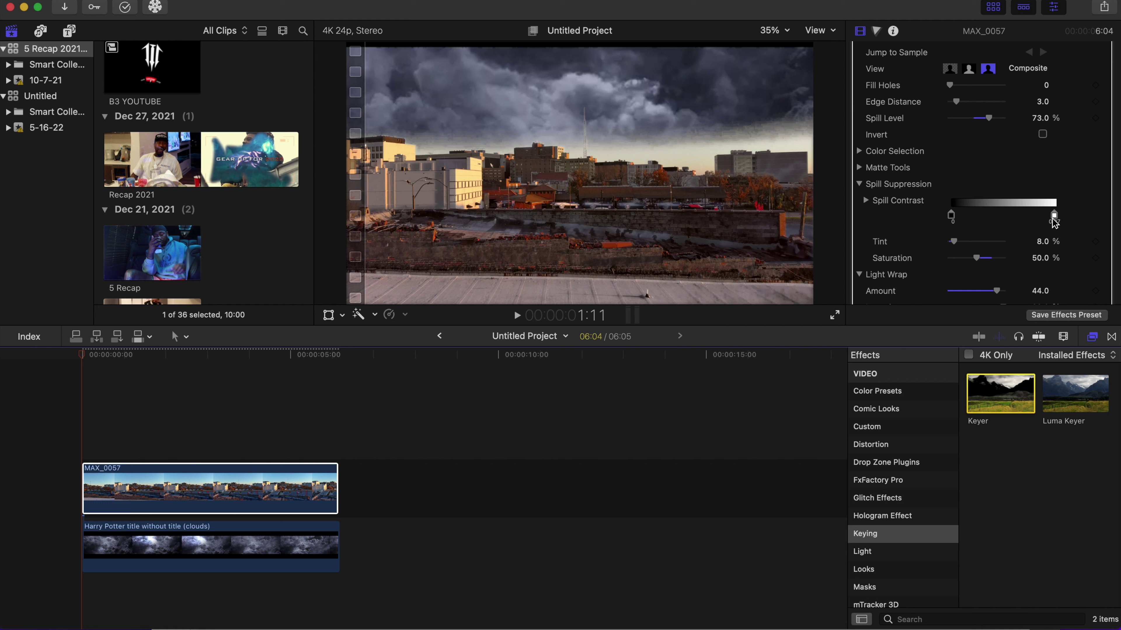
left_click_drag(1059, 218, 1038, 218)
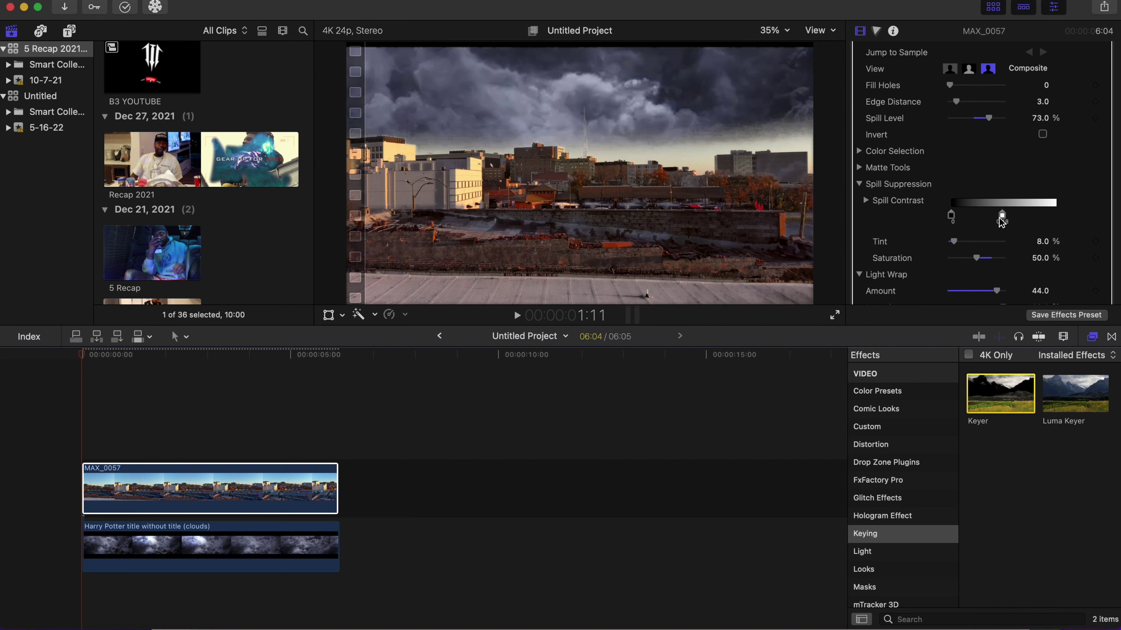
left_click_drag(996, 218, 960, 217)
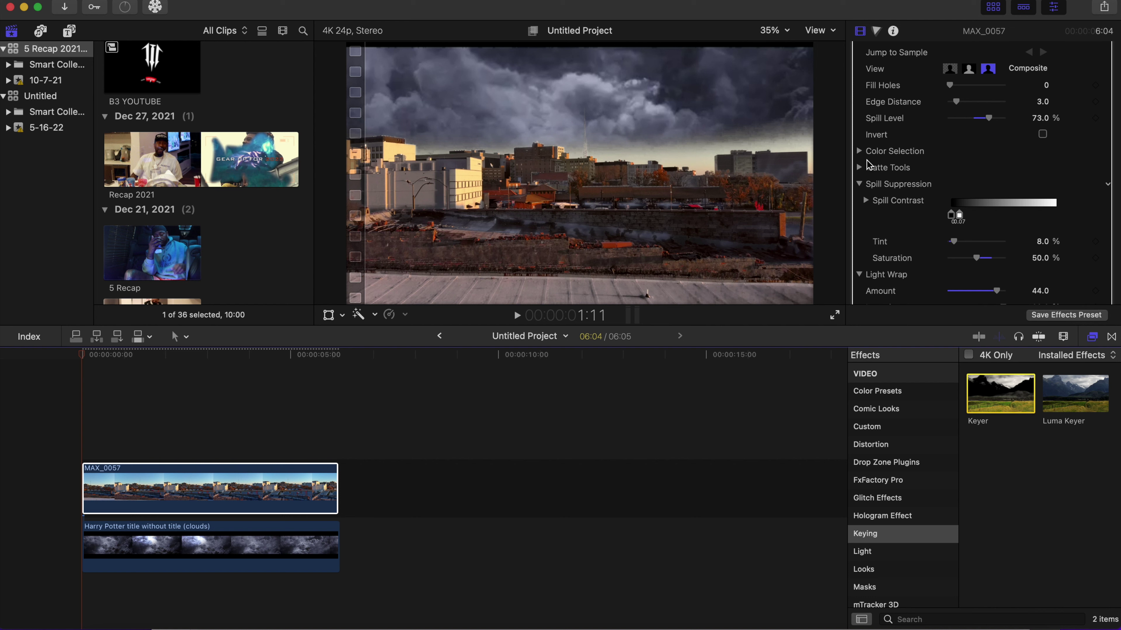
Expand Color Selection and nudge the Luma graph's lower limit slightly higher.
left_click(859, 152)
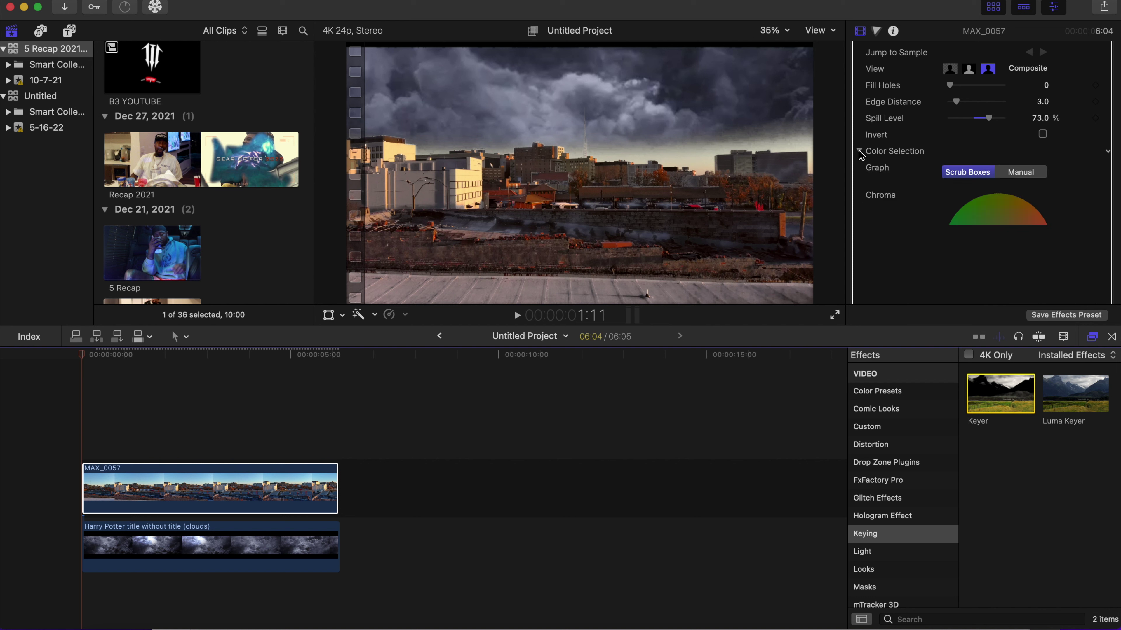
scroll(960, 194, "down", 5)
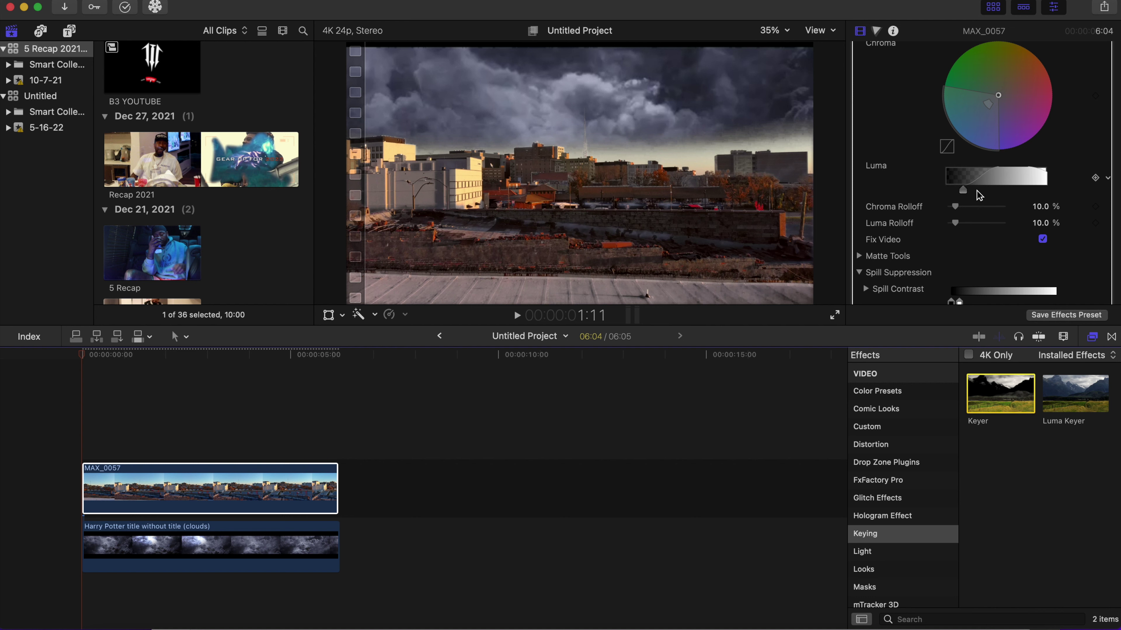
left_click_drag(976, 191, 979, 192)
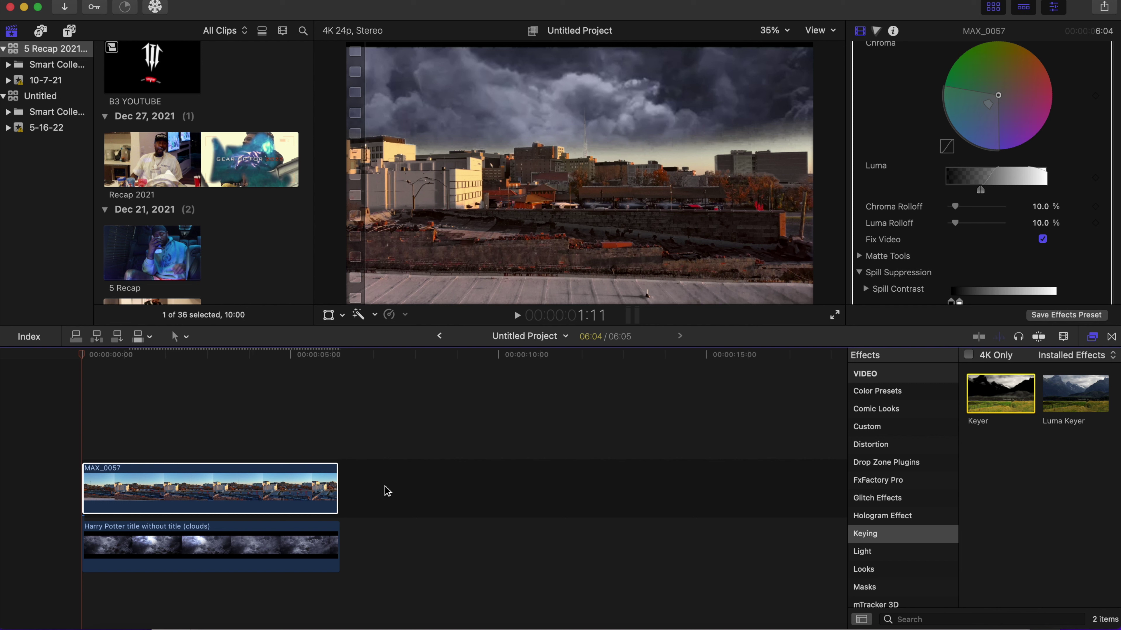
Select the cloud clip and set its Crop Bottom to 262 px in the Video inspector.
left_click(233, 551)
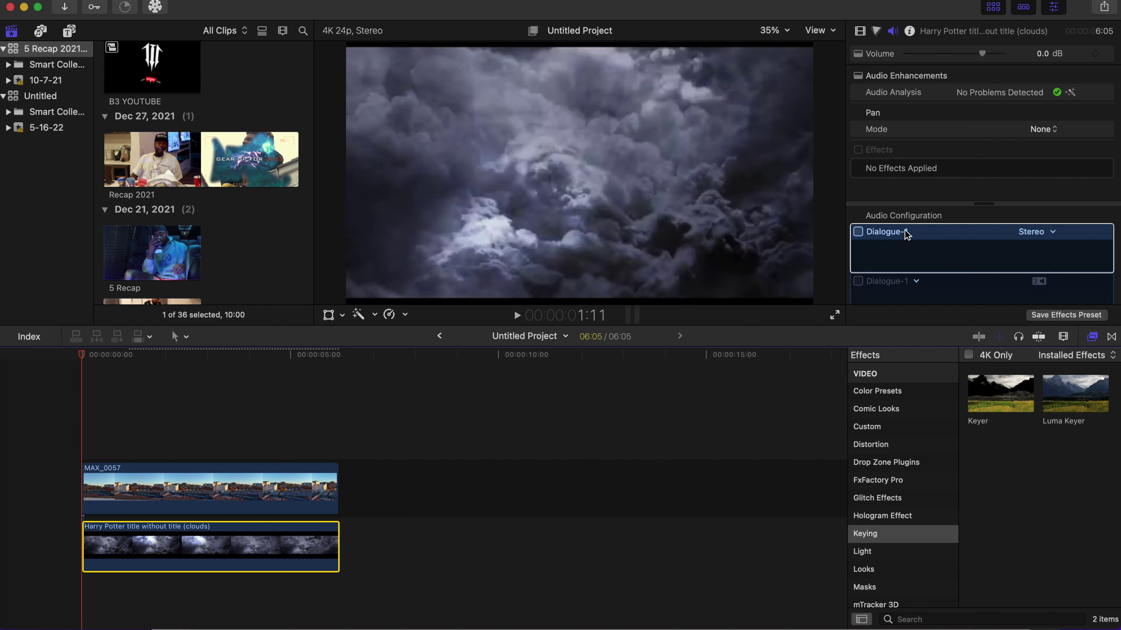
left_click(906, 232)
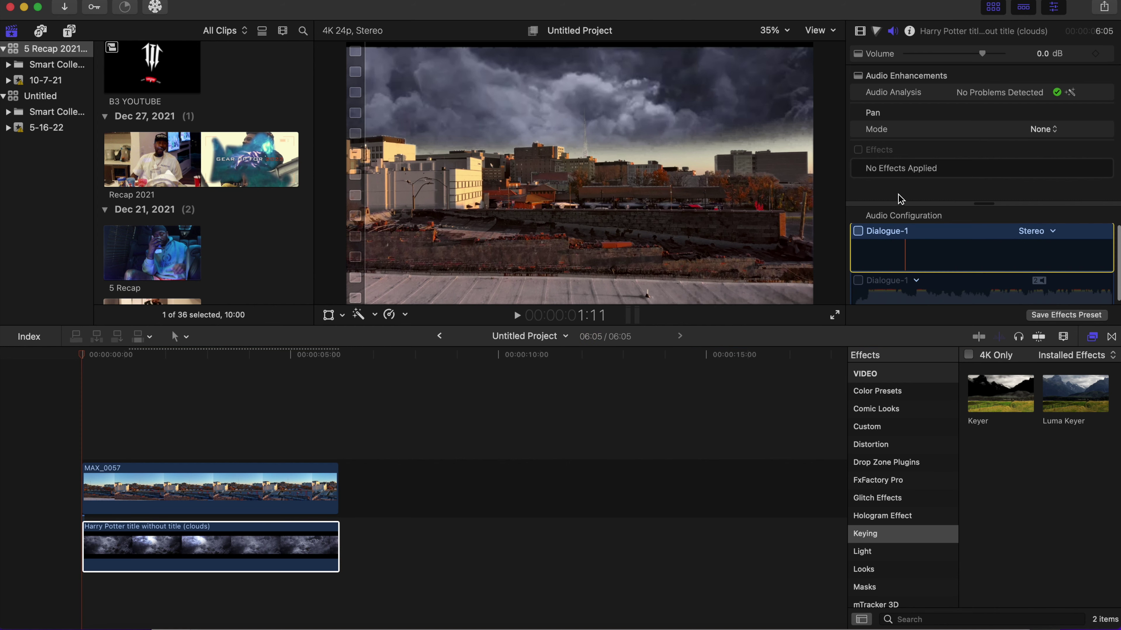
left_click(861, 31)
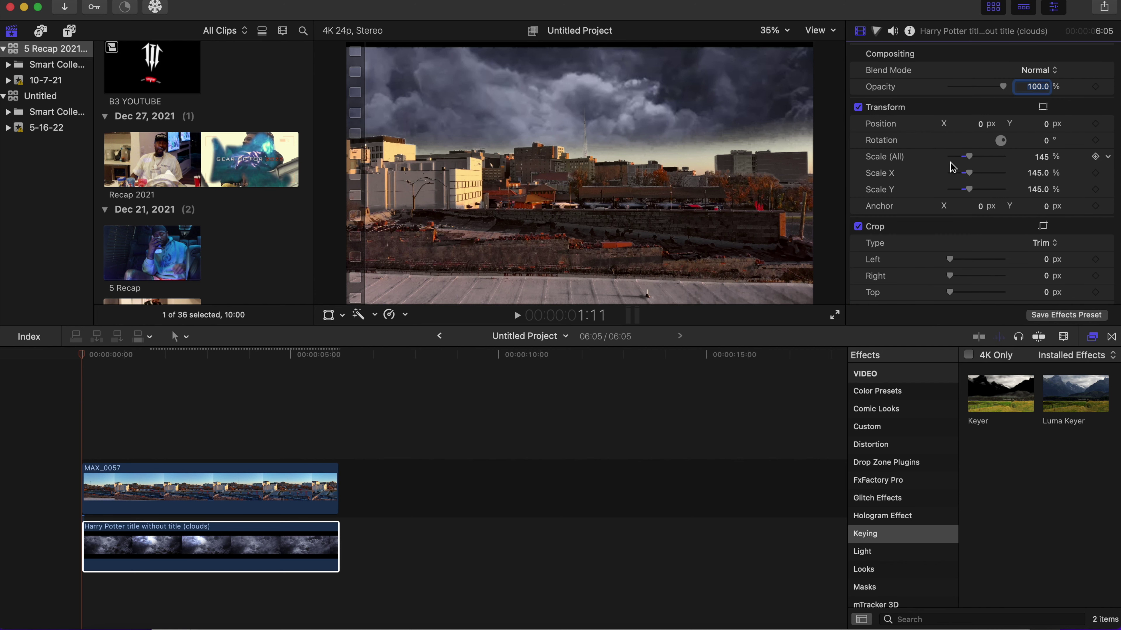
scroll(952, 167, "down", 3)
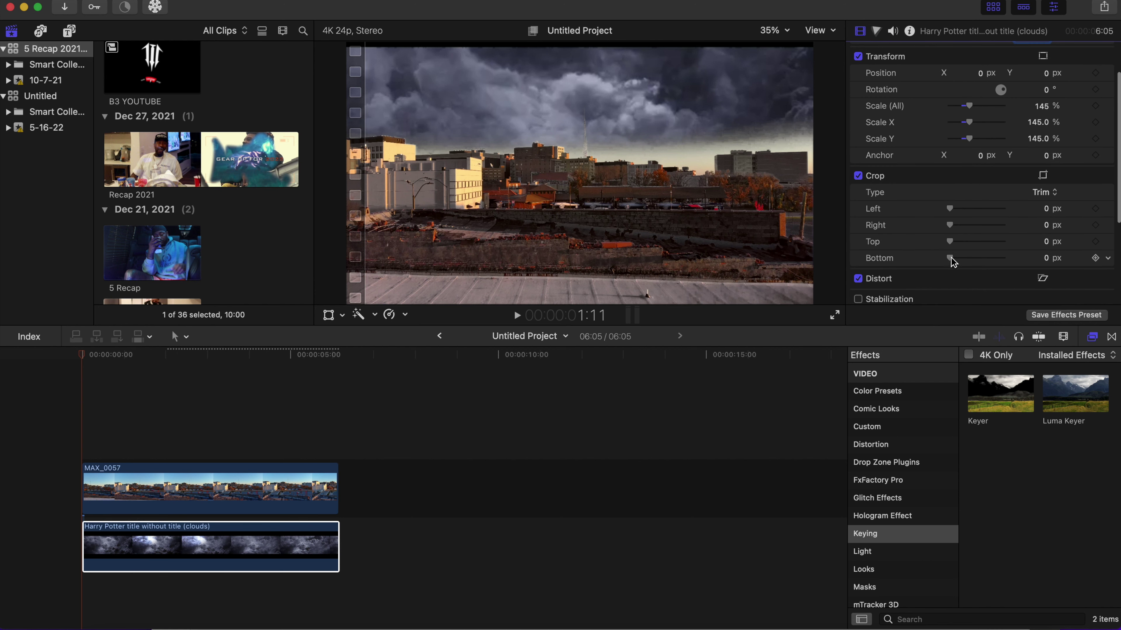
mouse_move(951, 258)
left_mouse_down()
mouse_move(982, 262)
mouse_move(970, 265)
left_mouse_up()
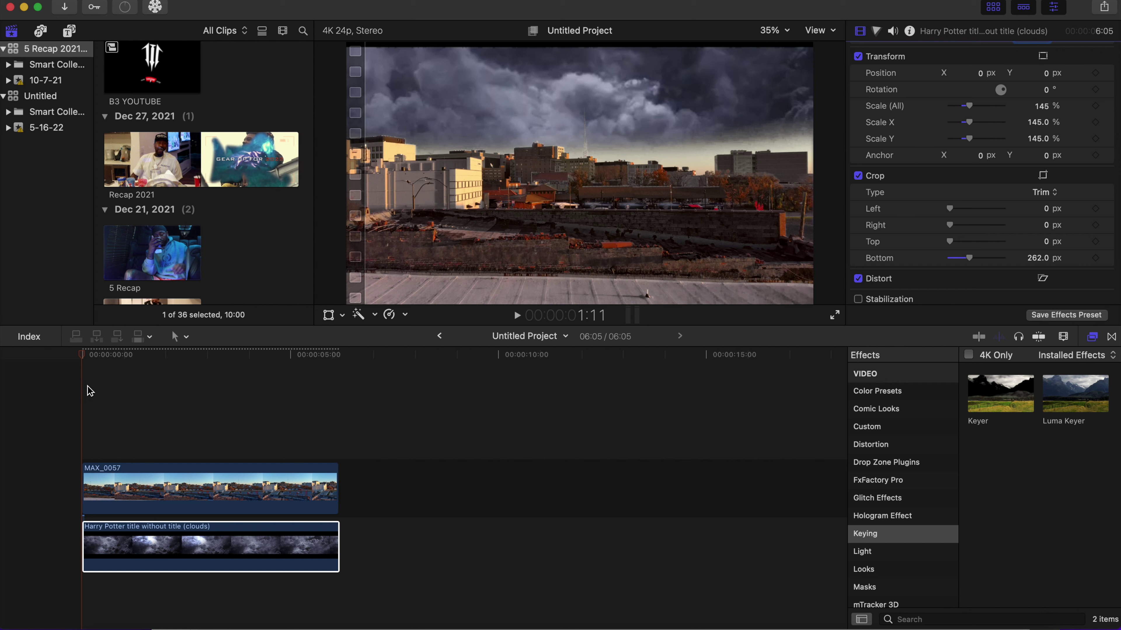
left_click(98, 482)
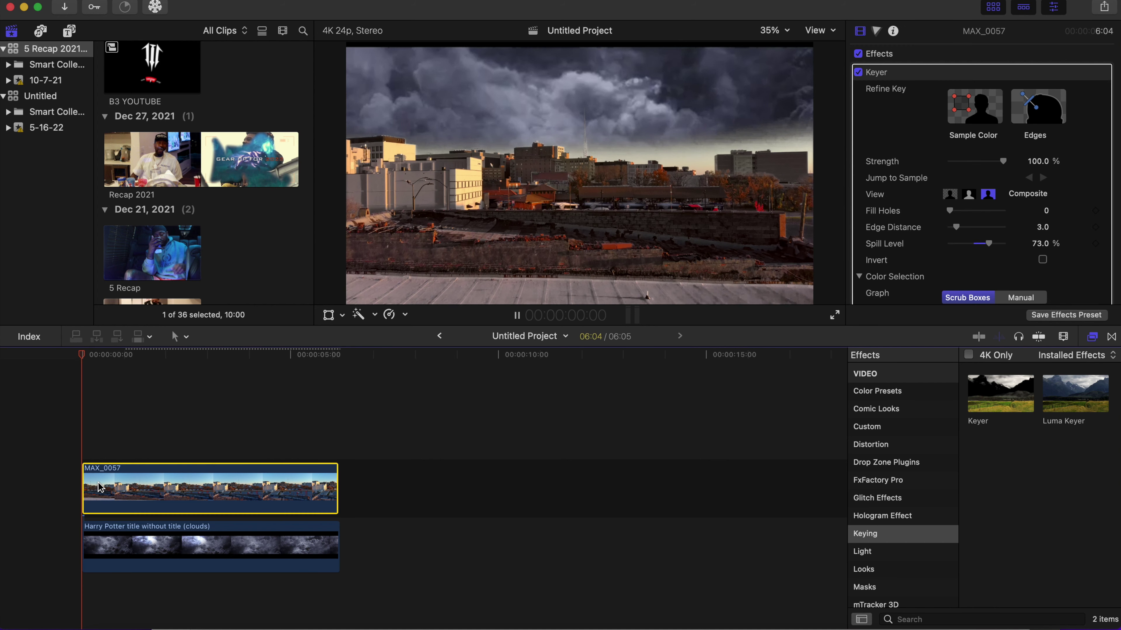
key("space")
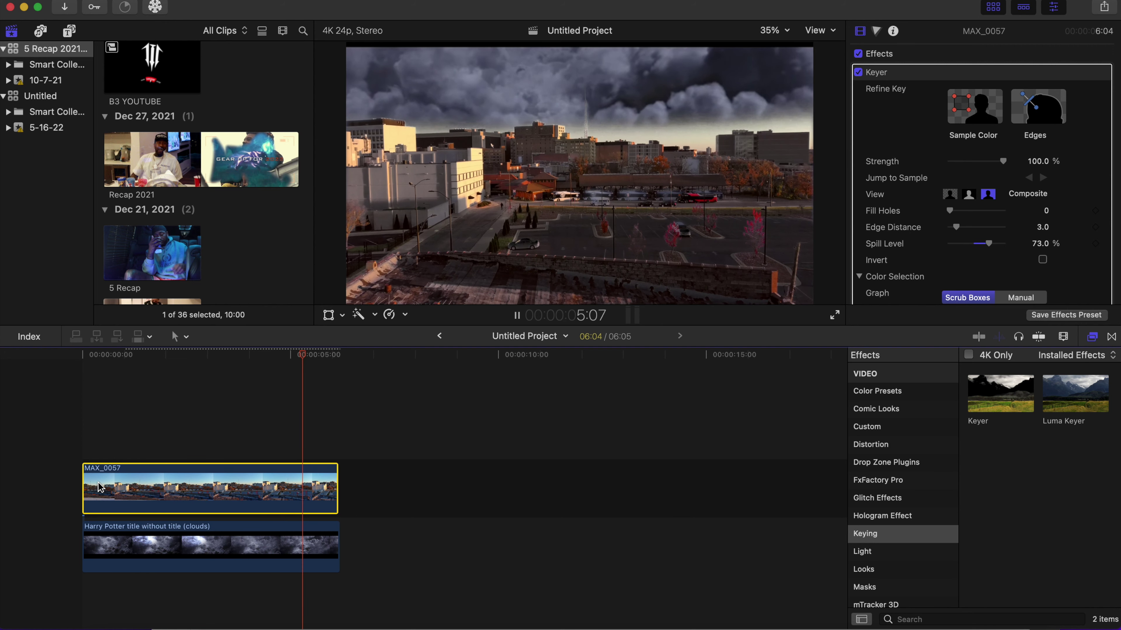
left_click(73, 419)
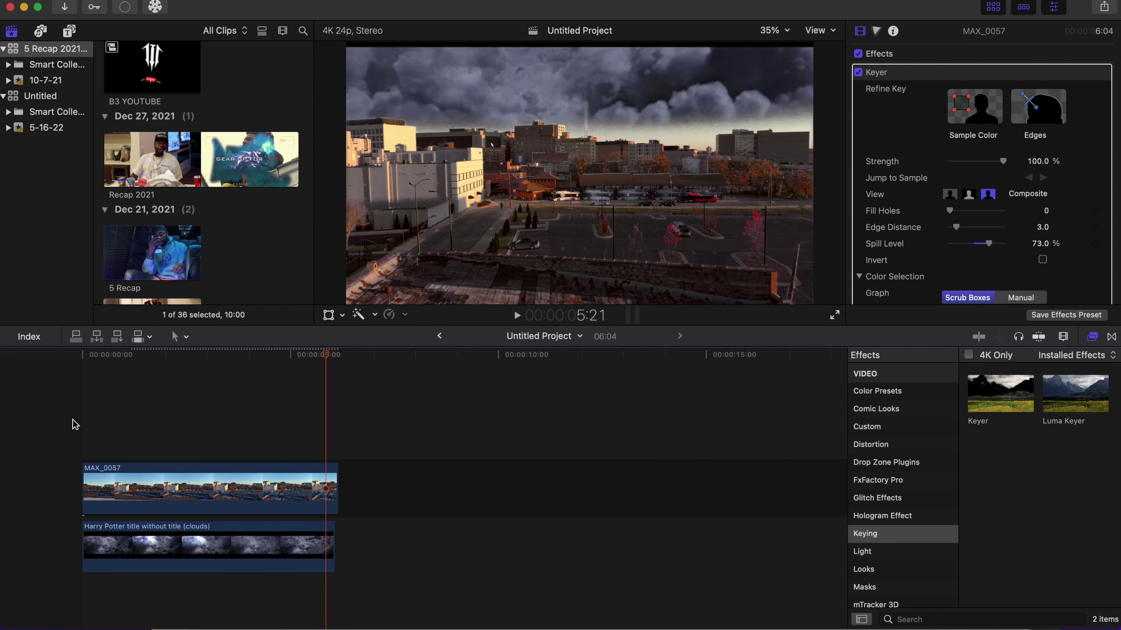
left_click(73, 419)
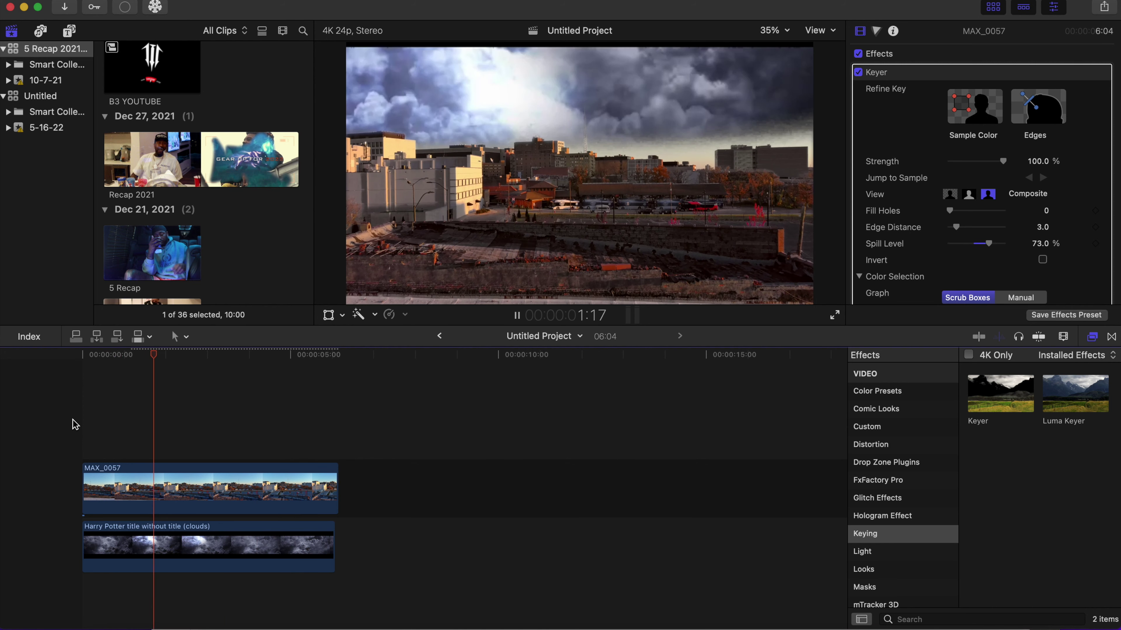